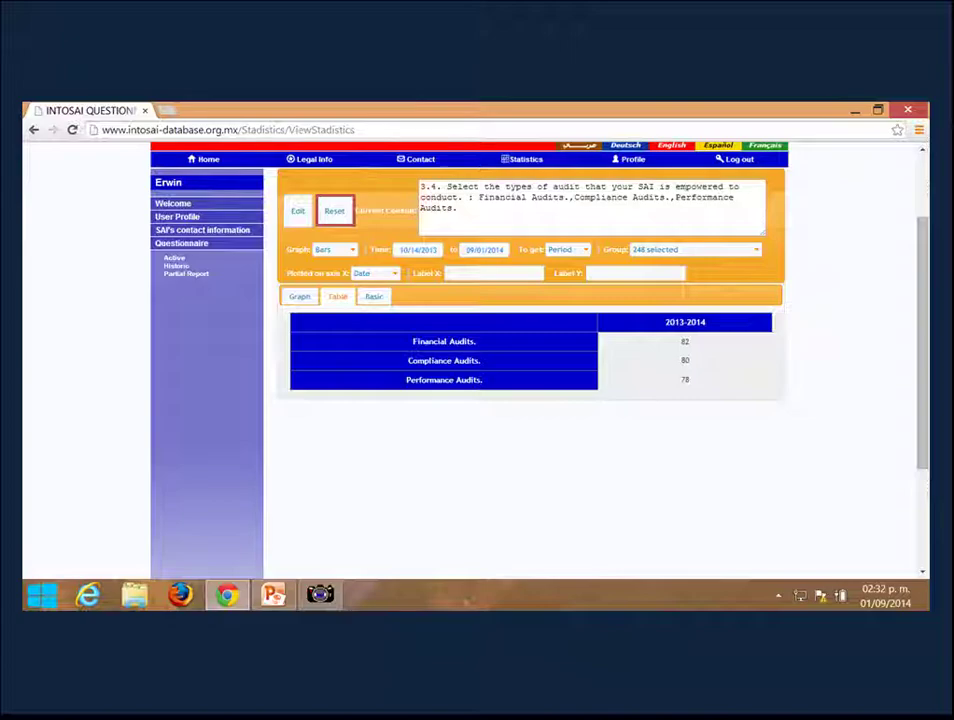
# Step: Reset the current query and chart question 4.1 with Westminster, Board / Collegial, Court / Judicial, Part of Ministry of Finance and Other institutional model
pyautogui.click(334, 210)
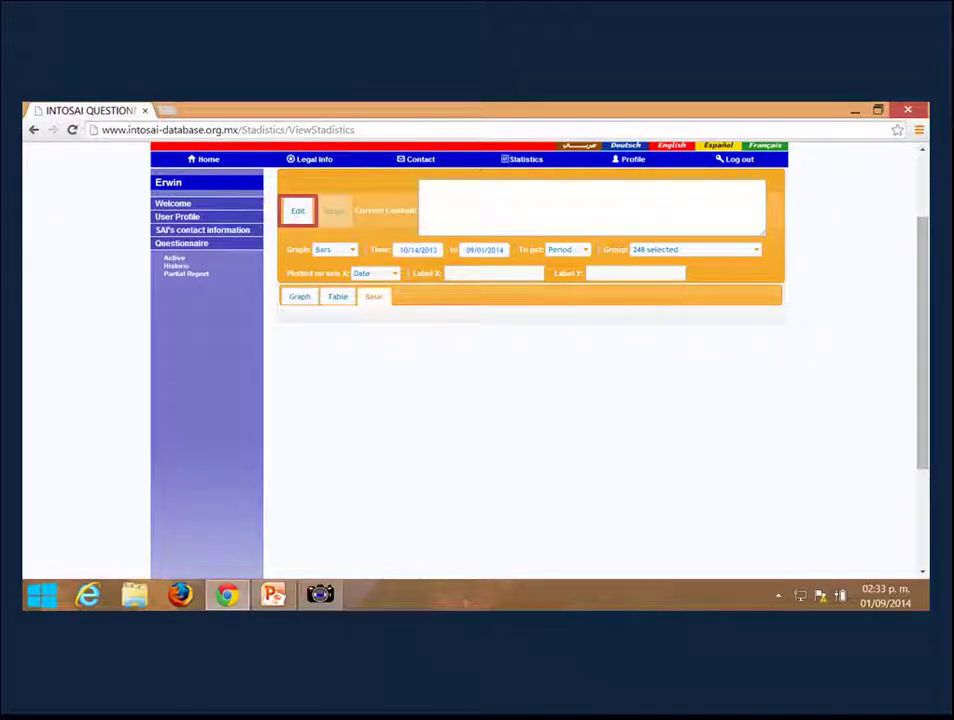
pyautogui.click(298, 211)
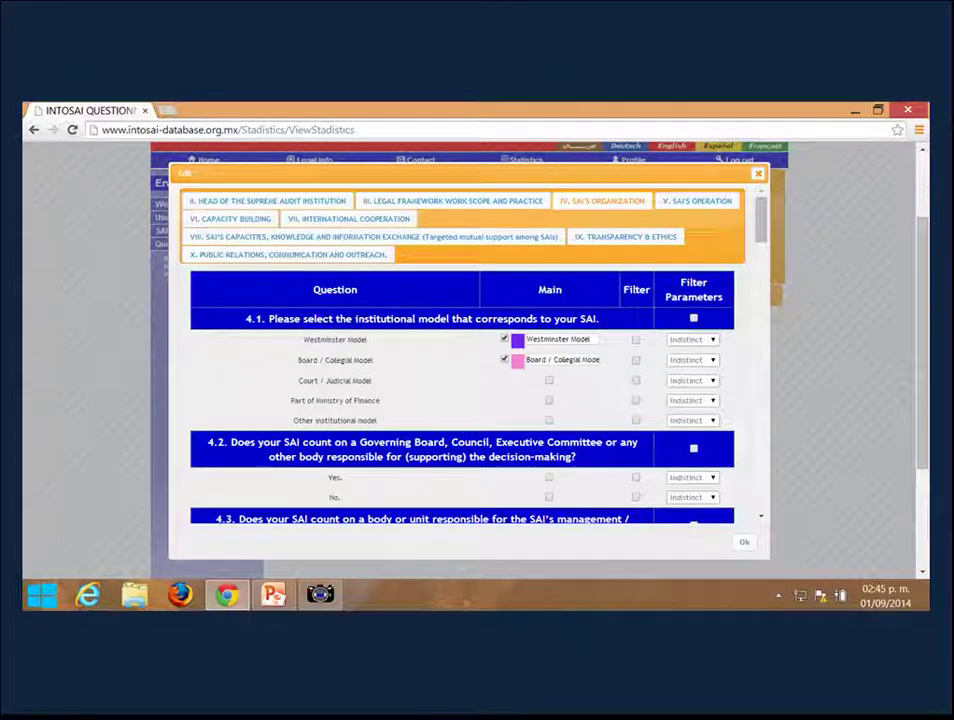
pyautogui.click(504, 380)
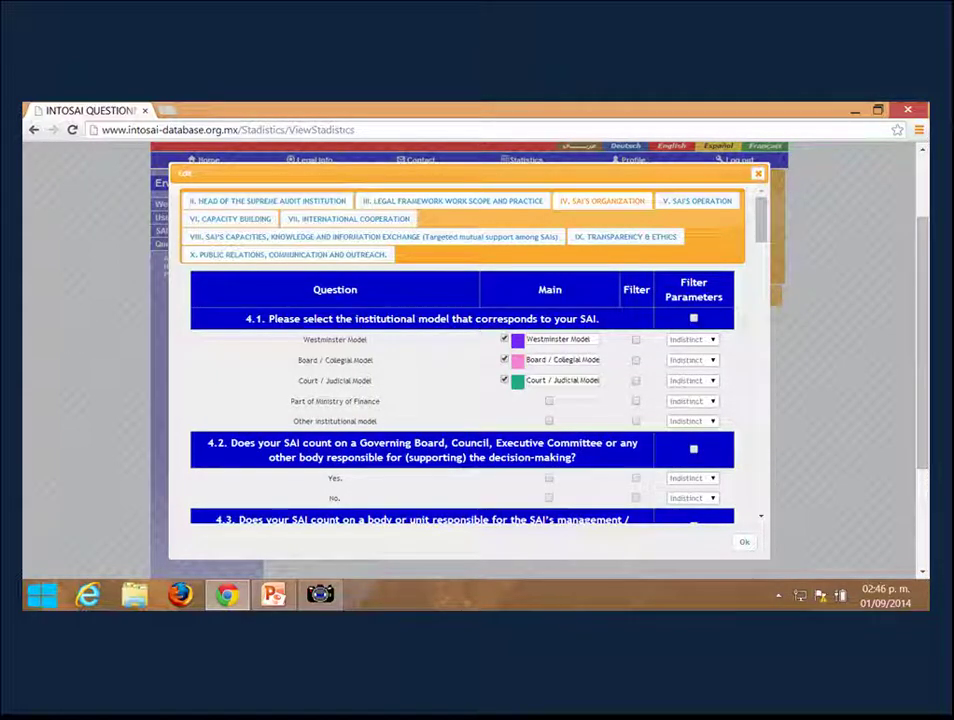
pyautogui.click(504, 400)
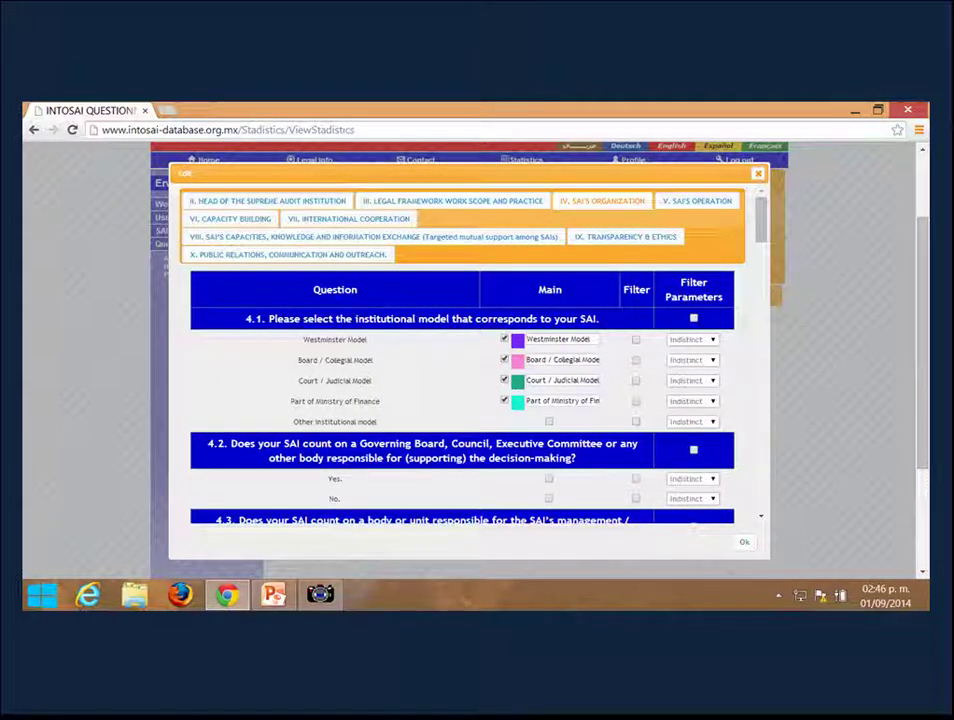
pyautogui.click(504, 421)
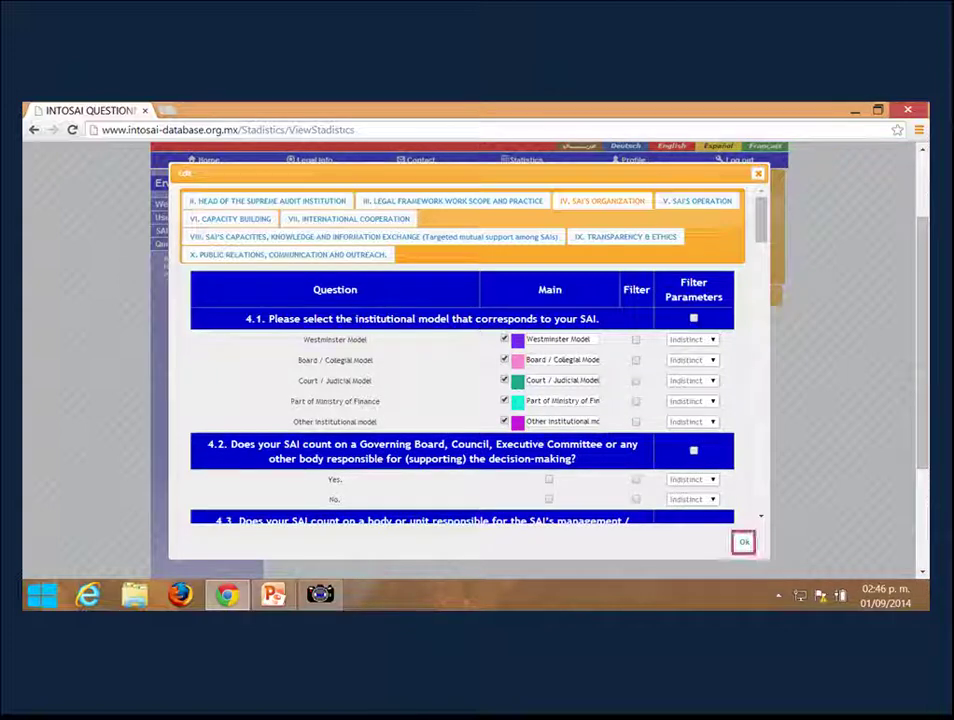
pyautogui.click(743, 542)
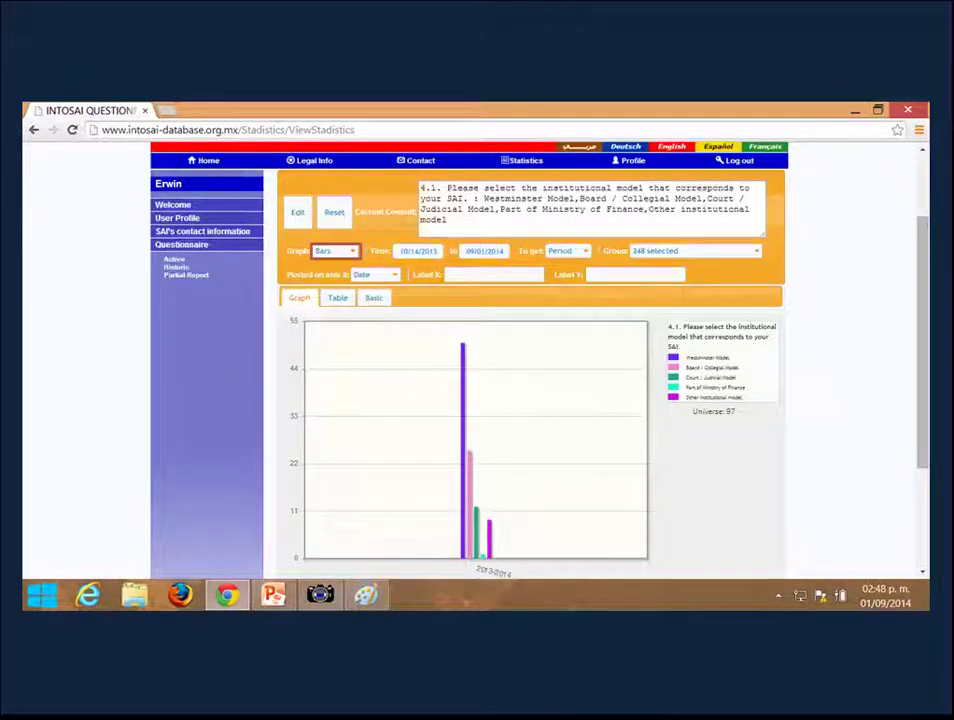
# Step: Change the graph type to Pie and show the institutional model results as a table
pyautogui.click(336, 250)
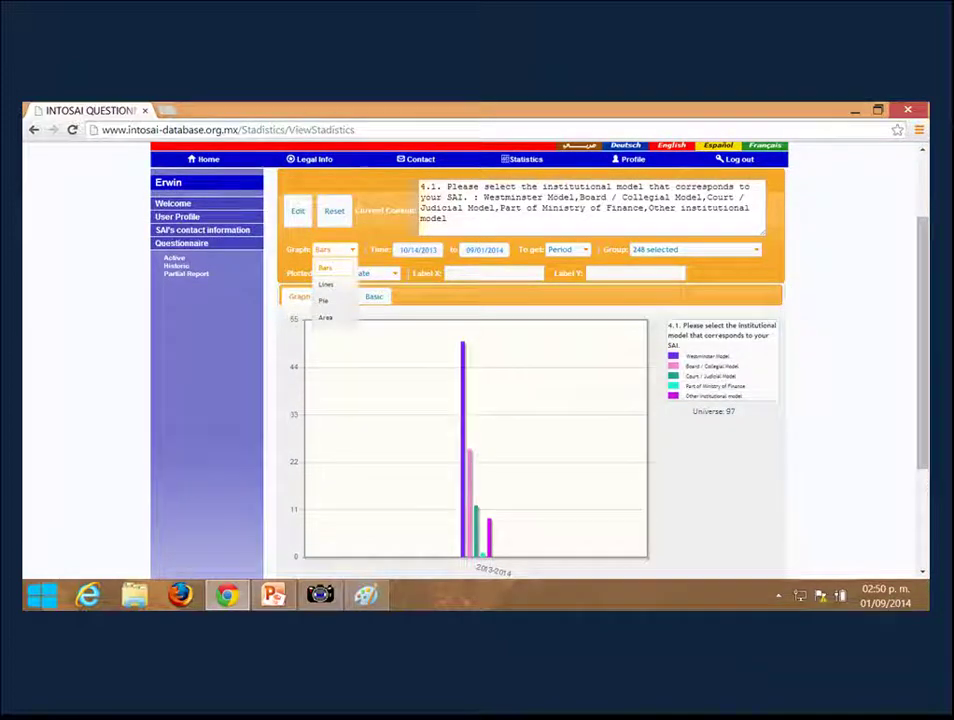
pyautogui.click(323, 300)
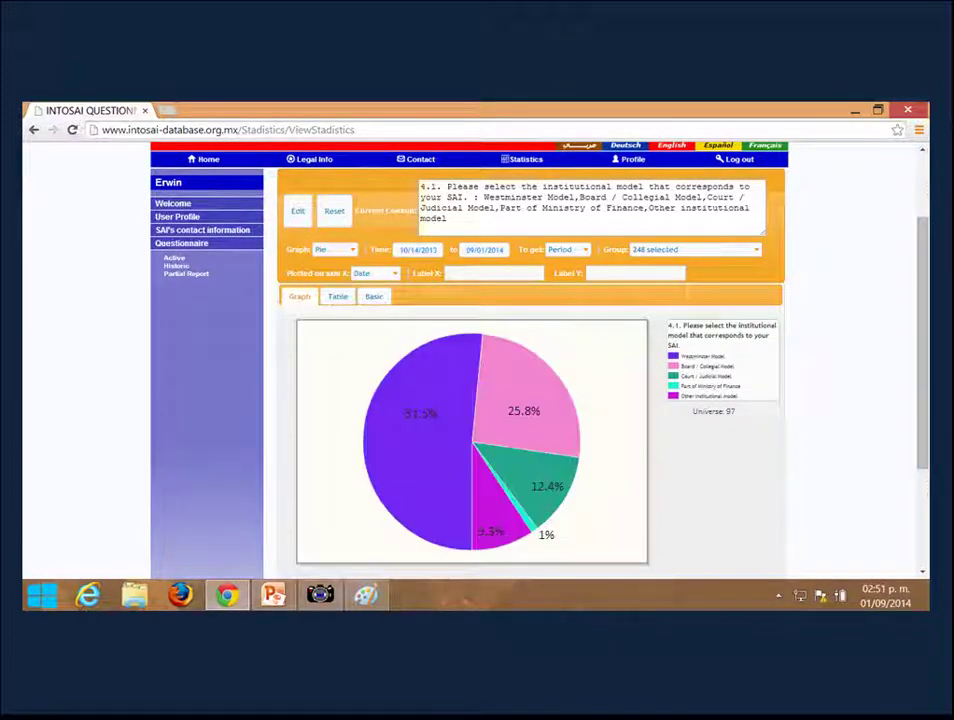
pyautogui.click(338, 296)
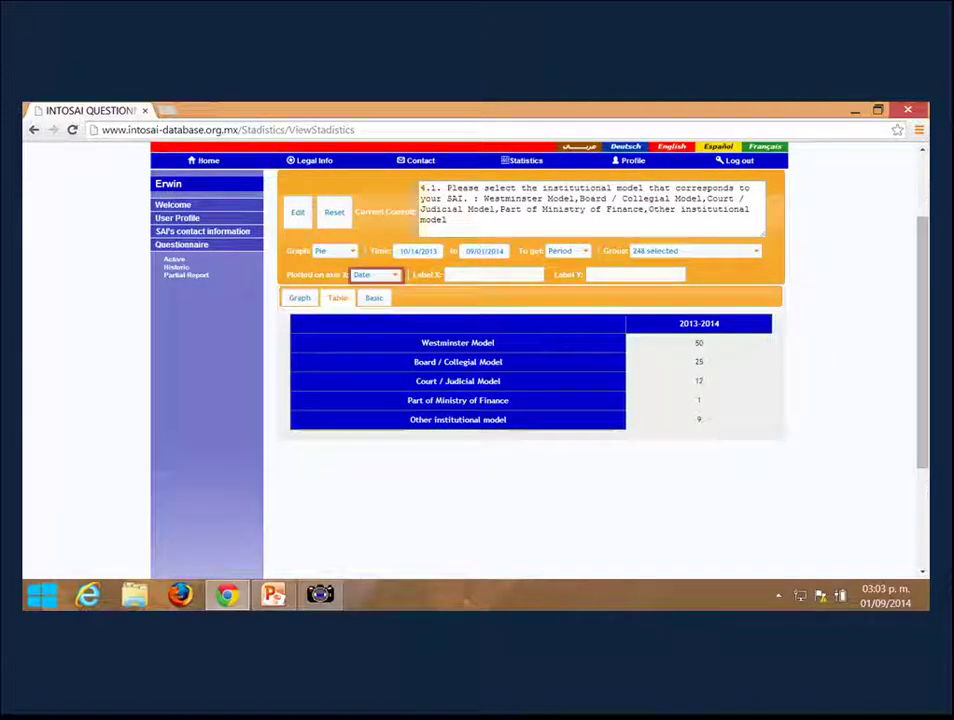
# Step: Plot the institutional model results by Country on axis X and look through the country columns of the table
pyautogui.click(375, 274)
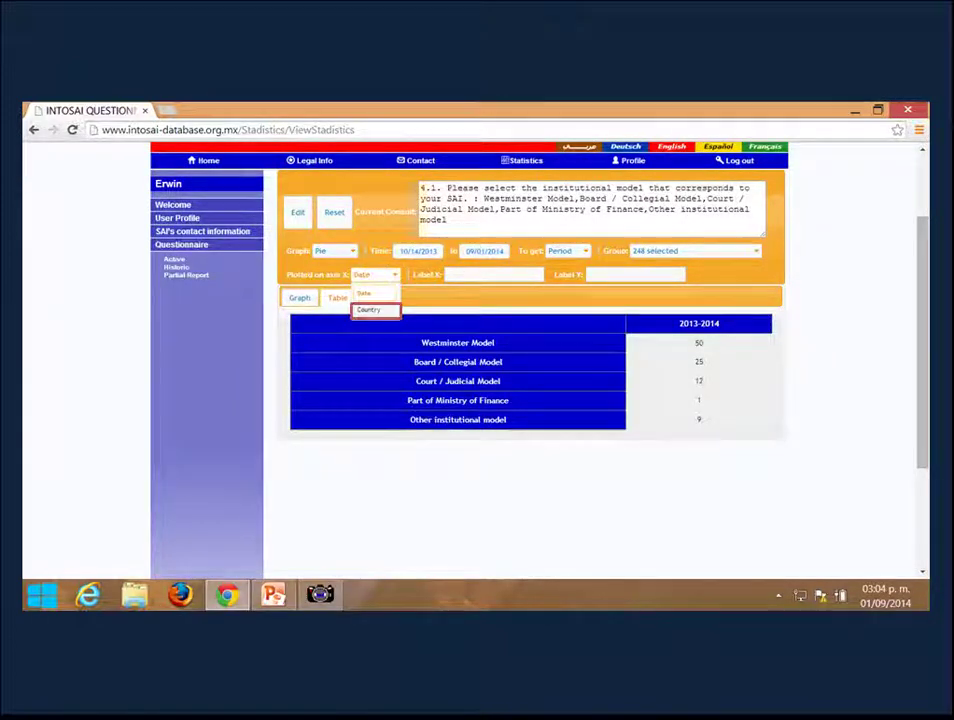
pyautogui.click(368, 309)
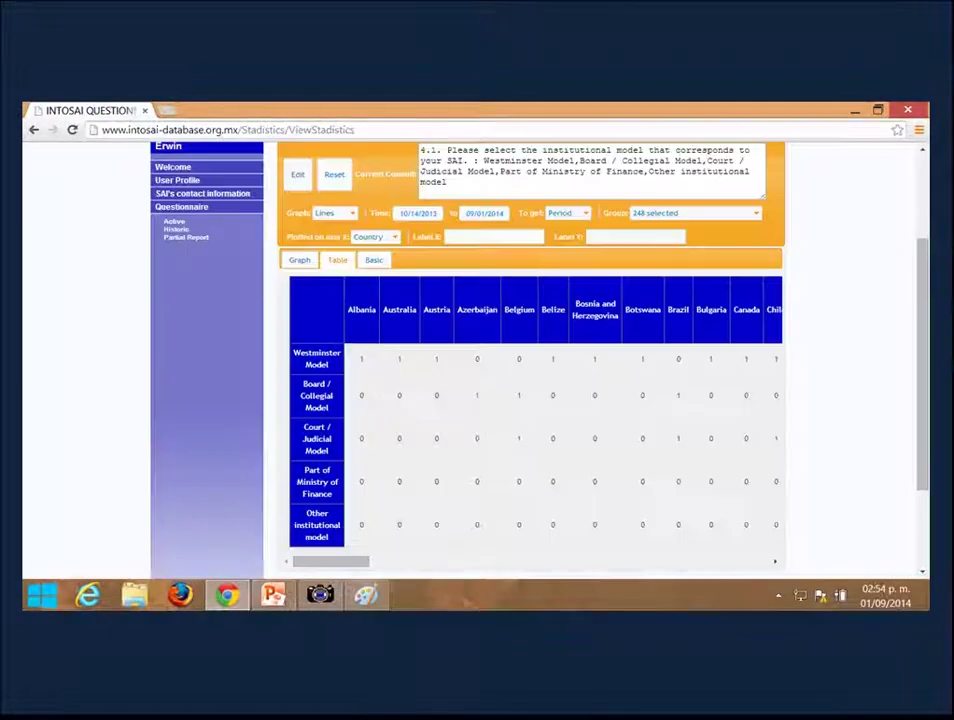
pyautogui.hscroll(10, 530, 410)
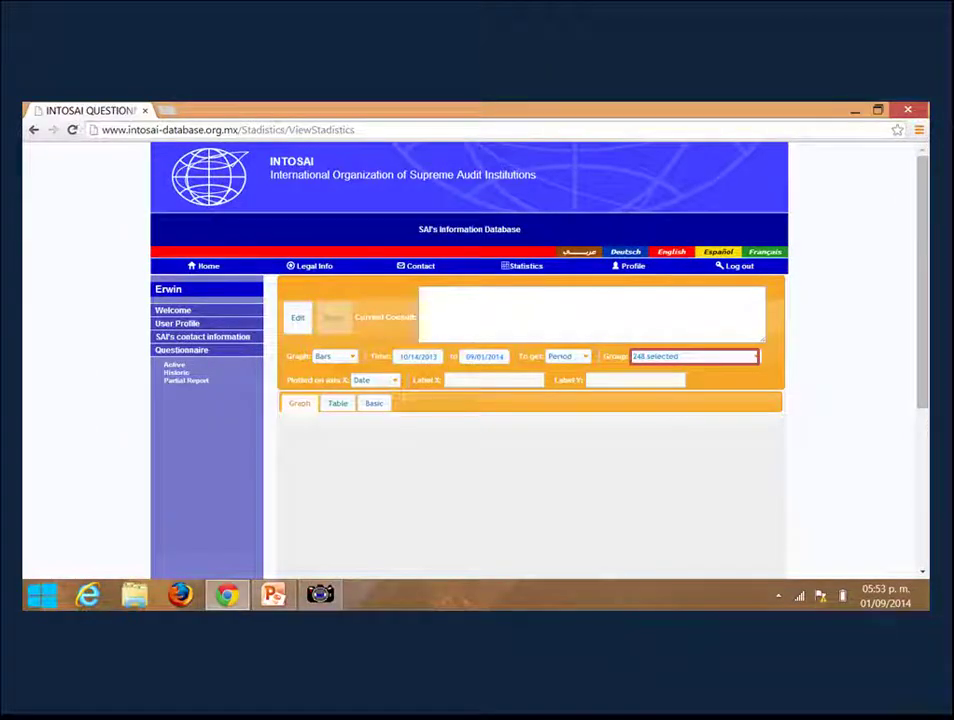
# Step: Limit the country group to Brazil, Mexico and Peru
pyautogui.click(692, 356)
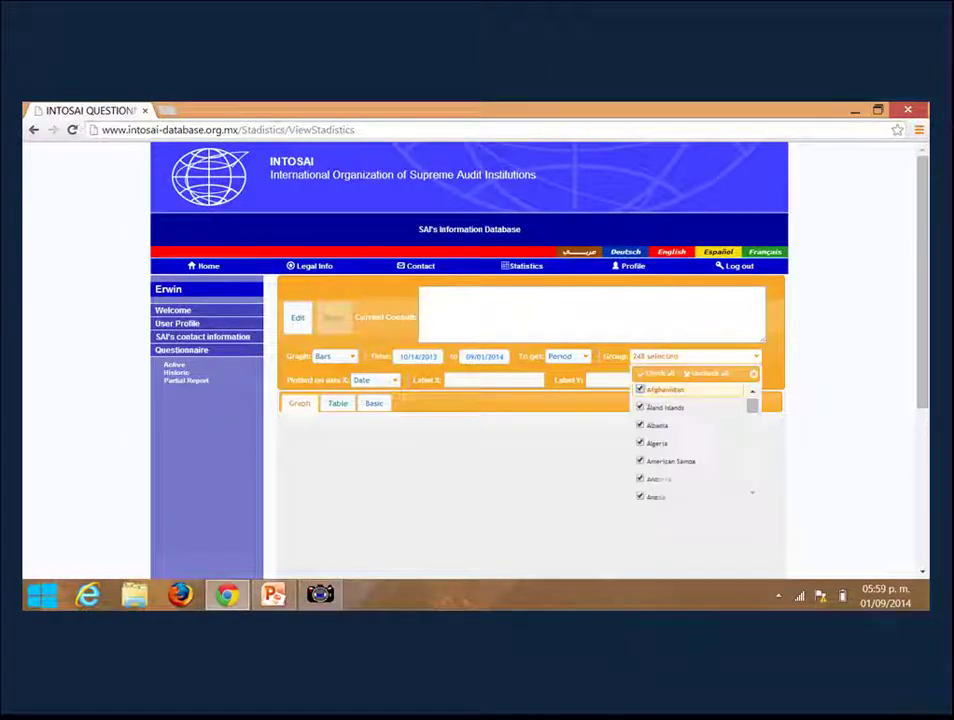
pyautogui.click(710, 373)
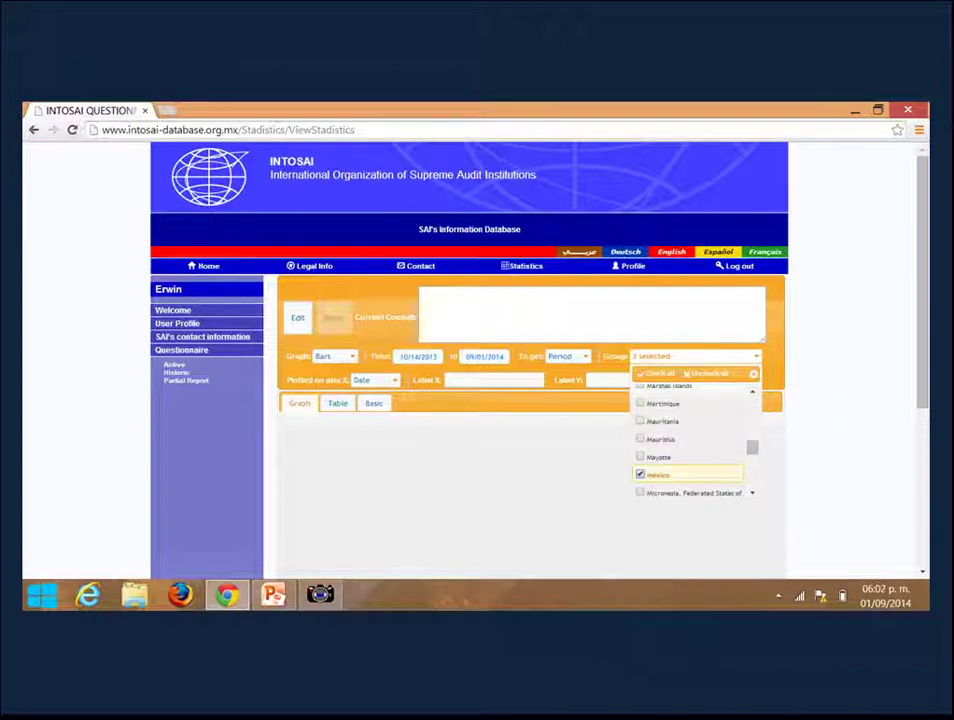
pyautogui.scroll(-5, 690, 440)
pyautogui.click(640, 457)
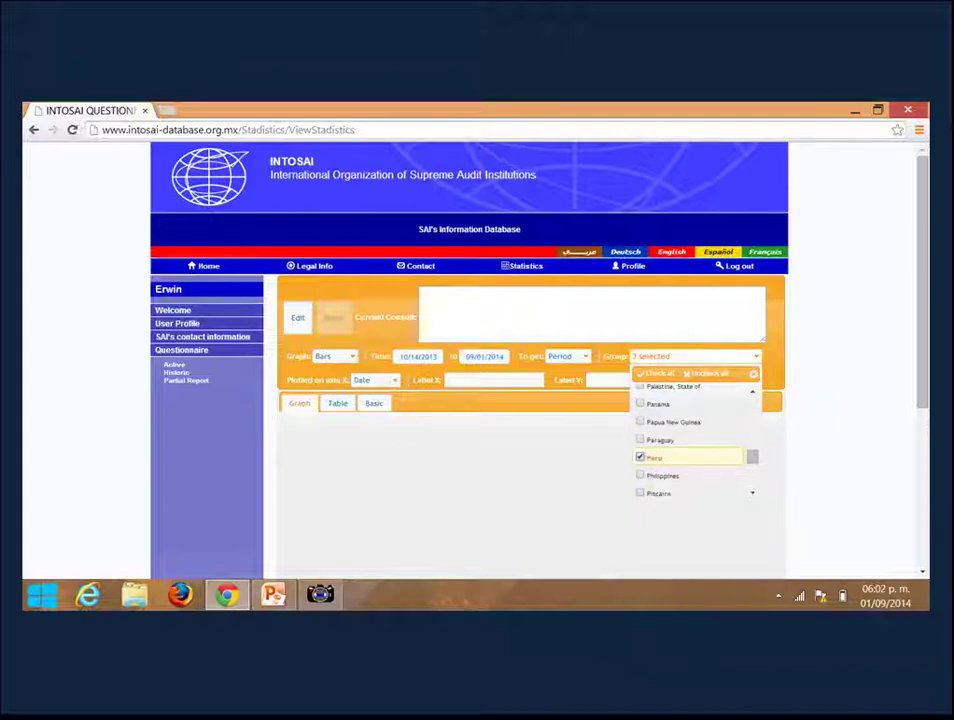
pyautogui.press('Escape')
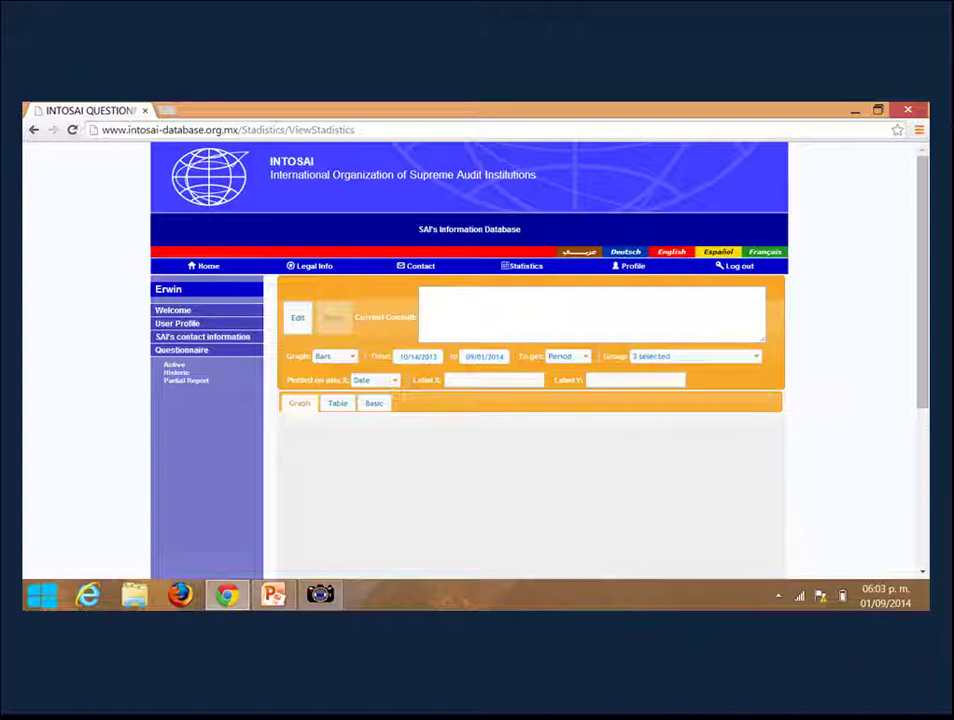
# Step: Set the variable plotted on axis X to Country for the selected countries
pyautogui.click(395, 381)
pyautogui.click(395, 381)
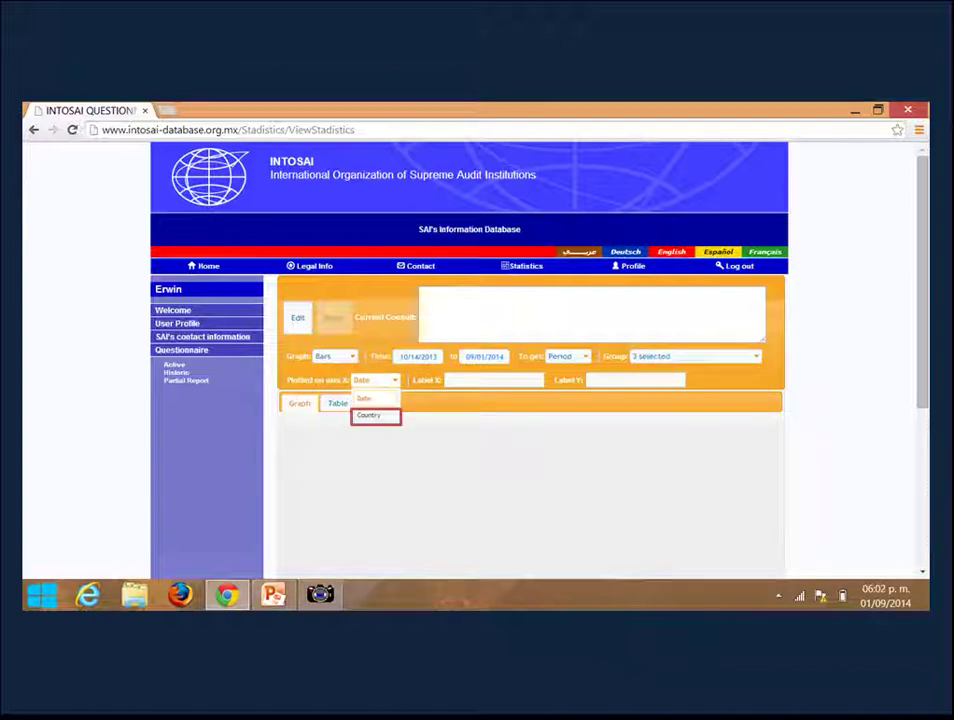
pyautogui.click(377, 413)
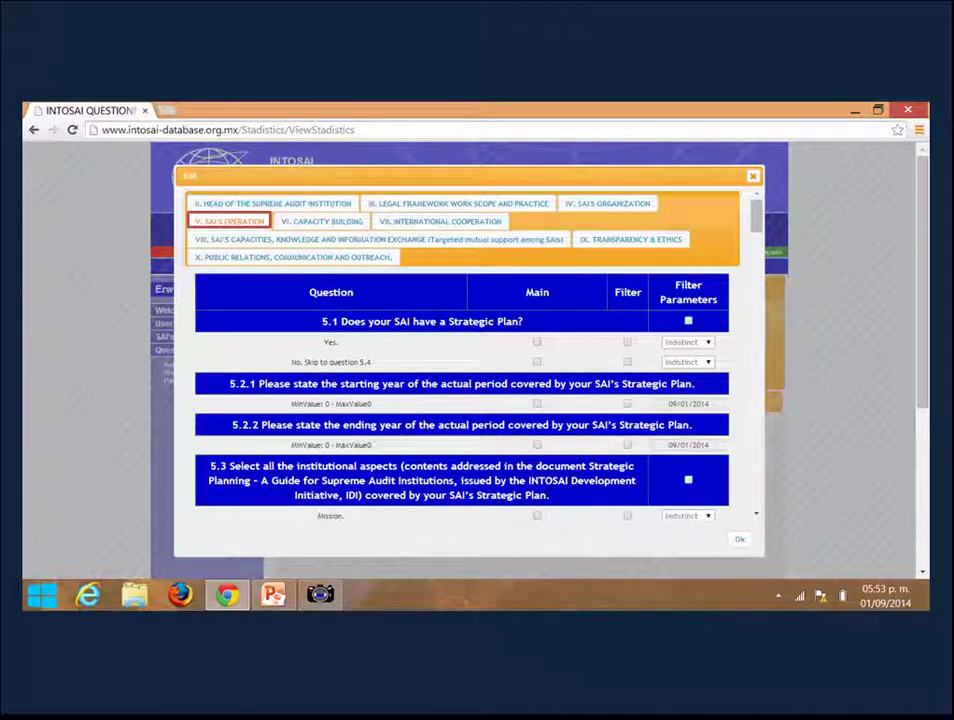
# Step: In the SAI's Operation section, select question 5.10 as a main variable and set its series colour to green
pyautogui.scroll(-3, 460, 350)
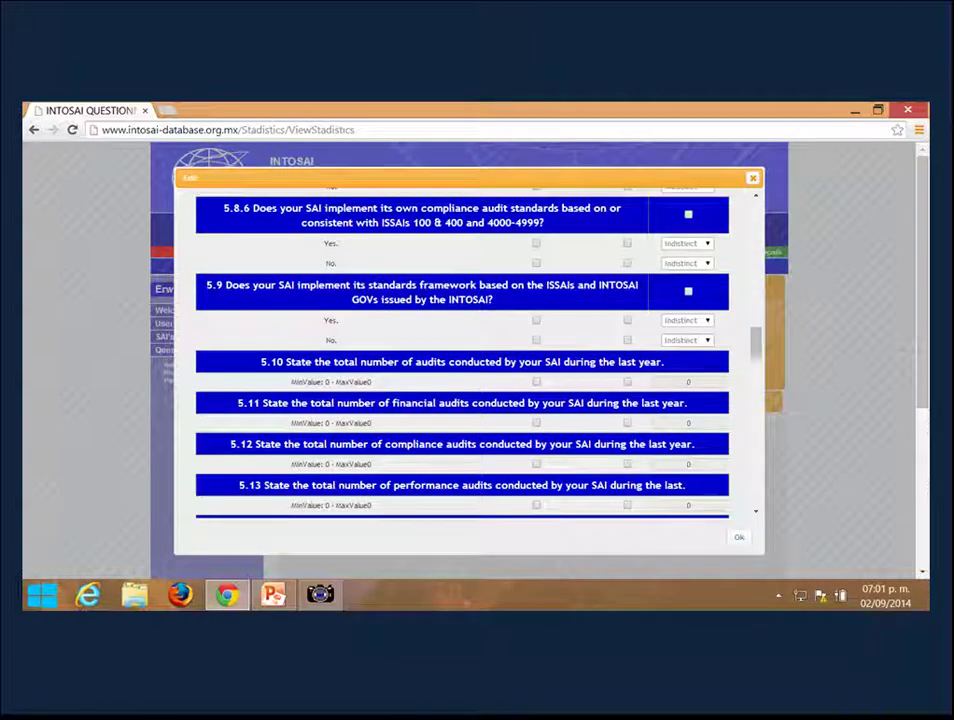
pyautogui.click(536, 382)
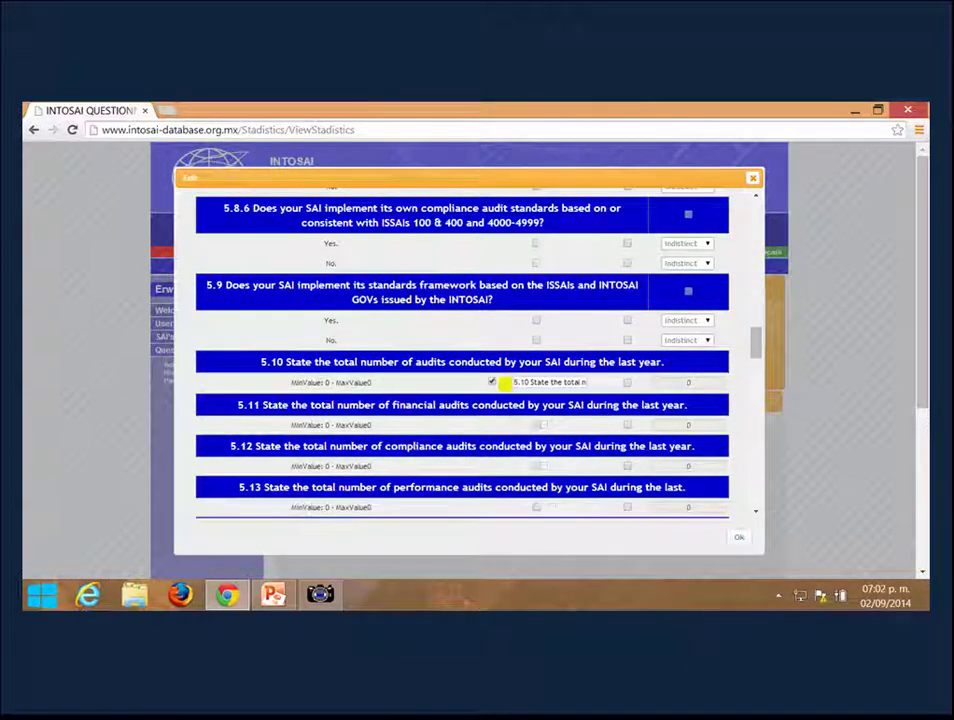
pyautogui.click(505, 382)
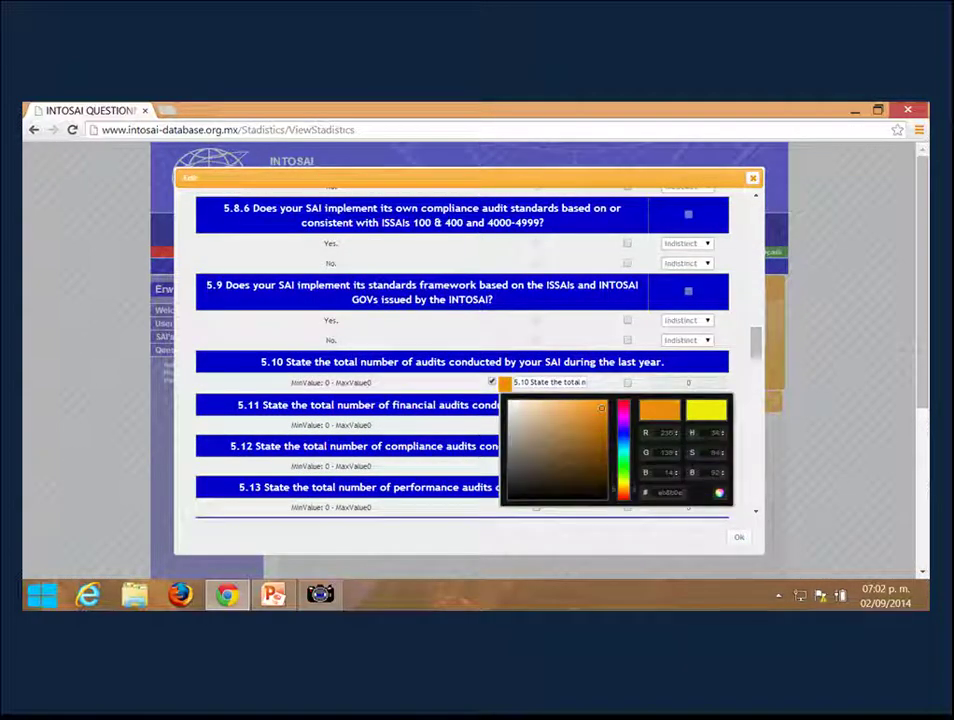
pyautogui.click(623, 463)
pyautogui.click(586, 434)
# Step: Label the question 5.10 series "Total Number of Audits" and view its results in the Table and Basic views
pyautogui.click(545, 382)
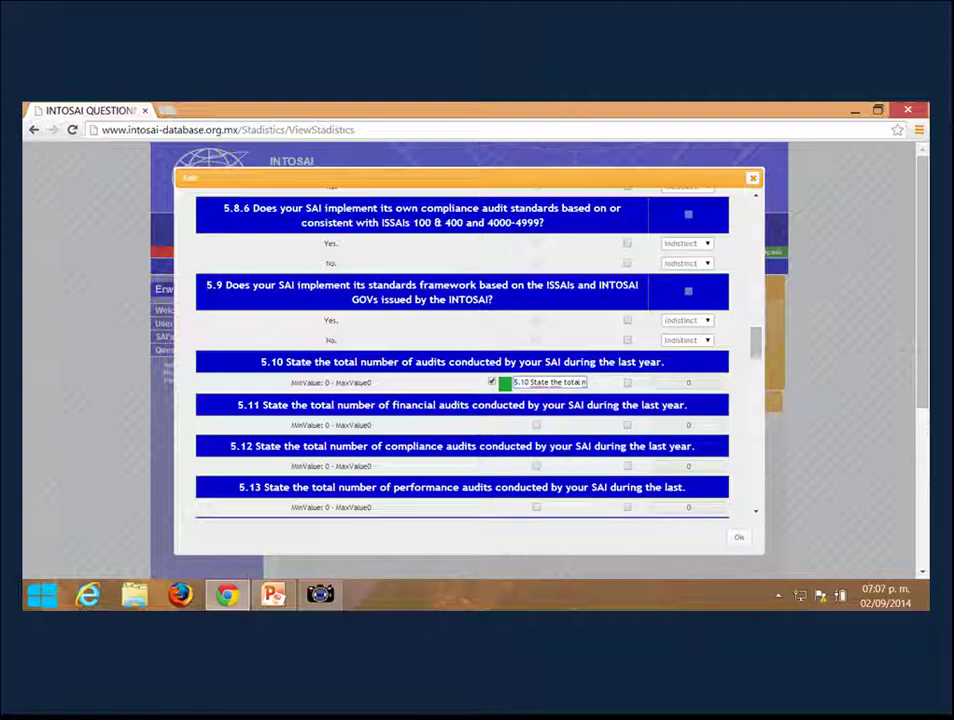
pyautogui.hotkey('ctrl', 'a')
pyautogui.write('Total Number of a')
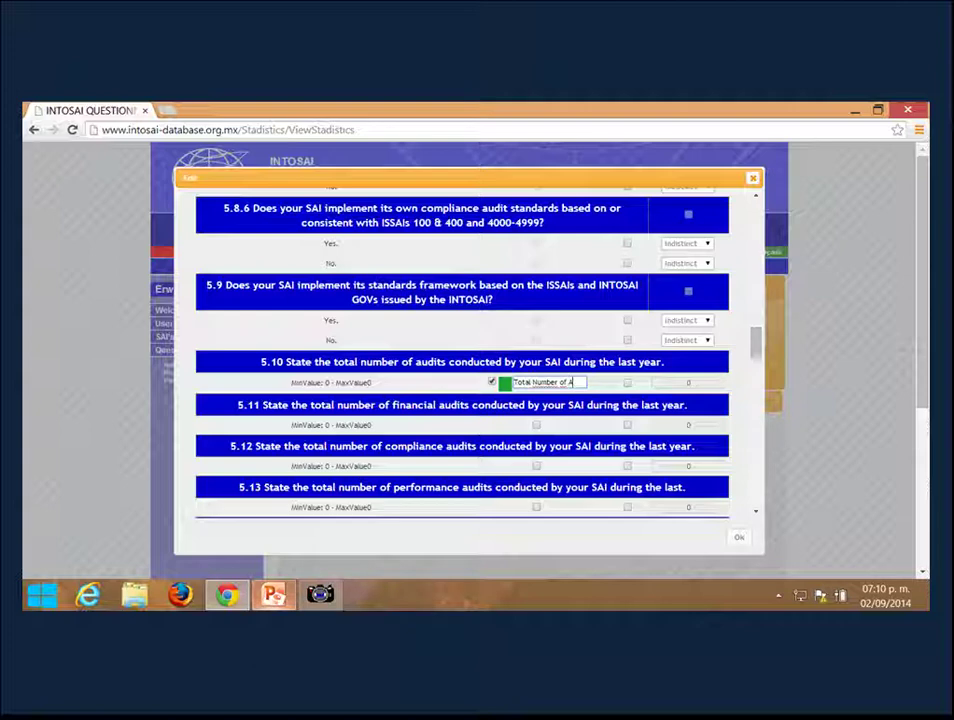
pyautogui.write('udit')
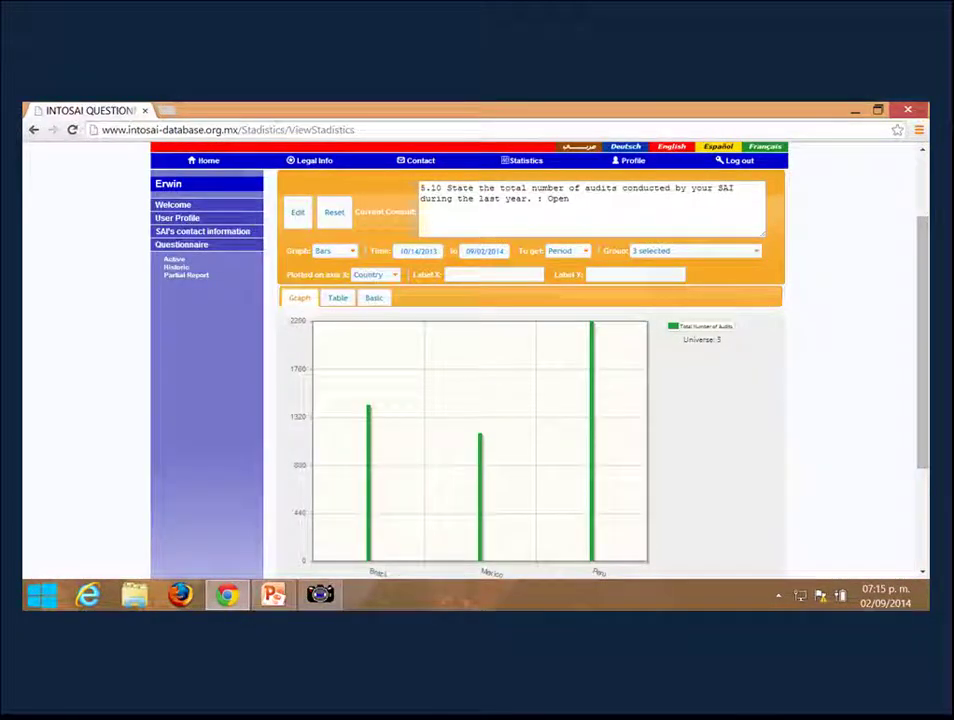
pyautogui.click(338, 297)
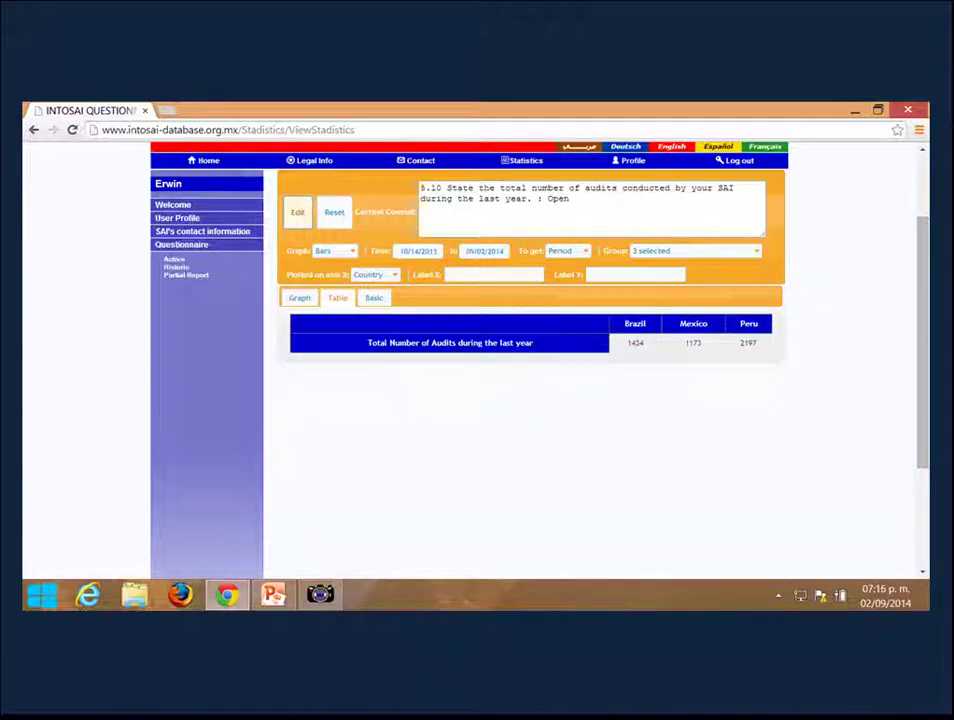
pyautogui.click(373, 297)
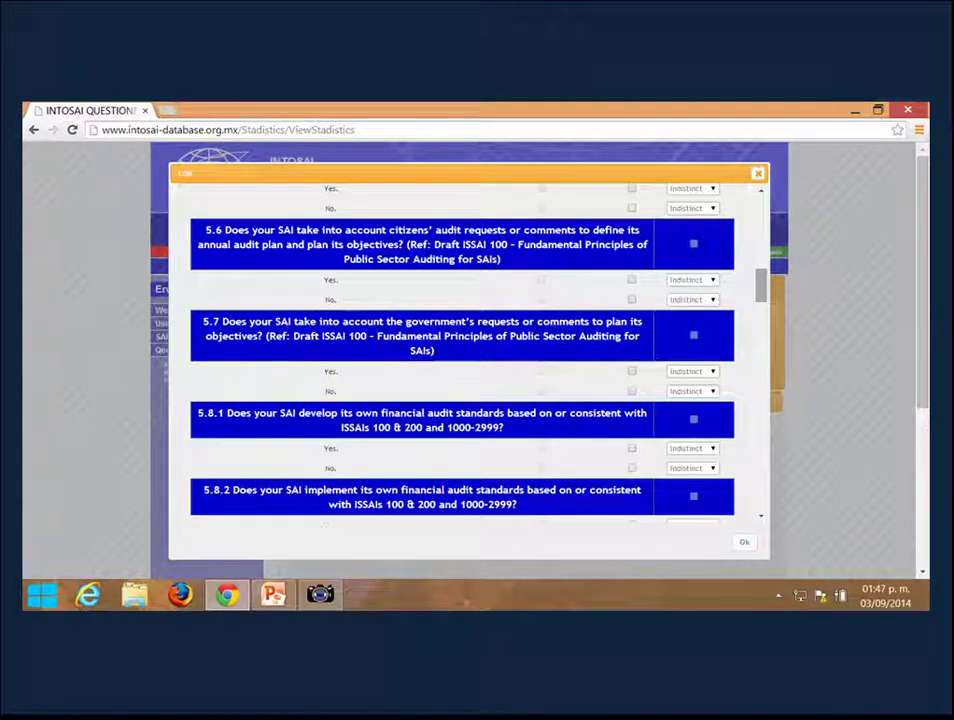
# Step: Filter the question 5.12 compliance audits query by OLACEFS in question 7.2 and look through the bars for all countries
pyautogui.scroll(10, 462, 350)
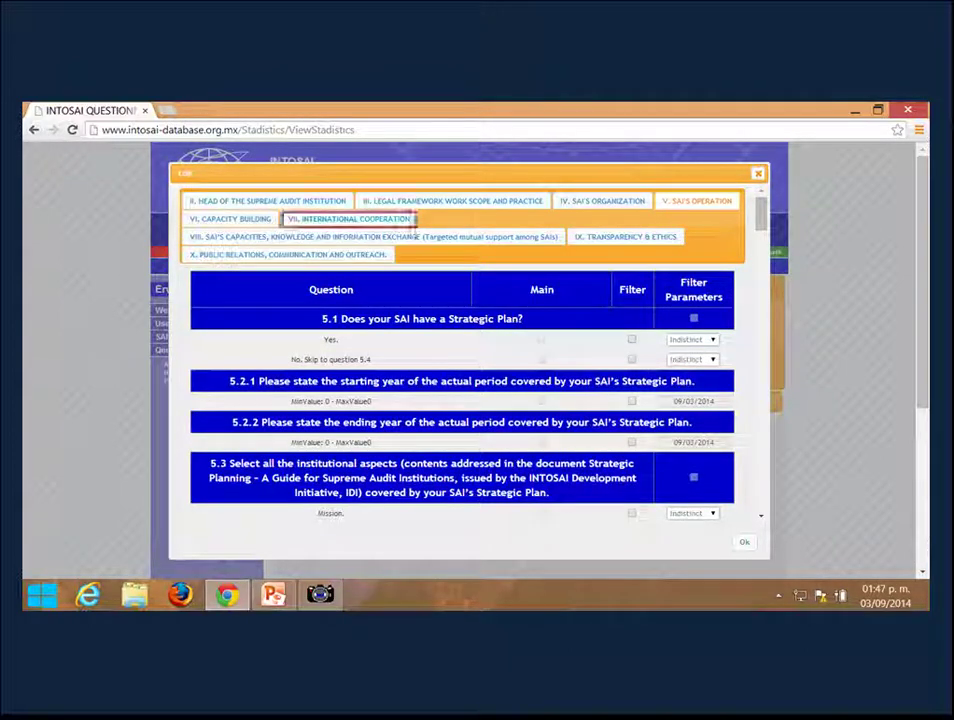
pyautogui.click(348, 218)
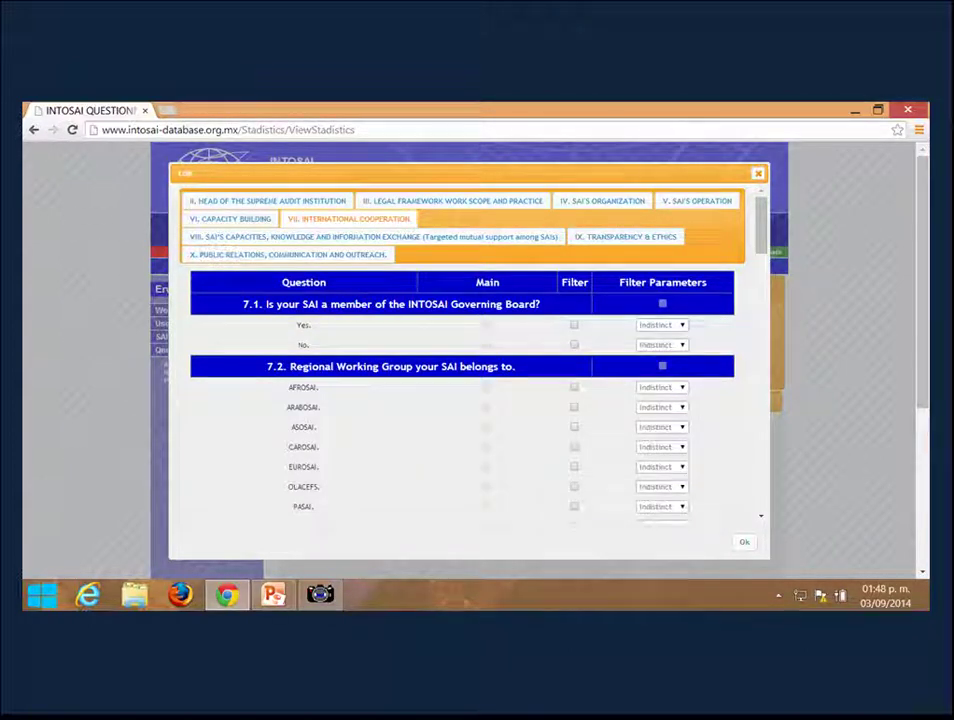
pyautogui.click(574, 486)
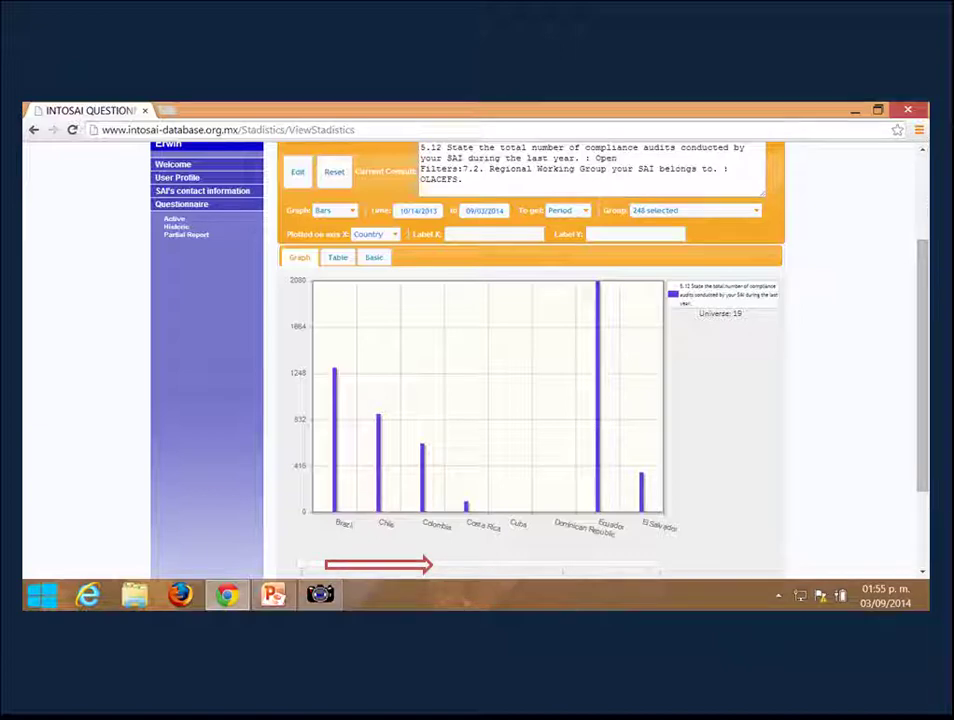
pyautogui.hscroll(5, 487, 400)
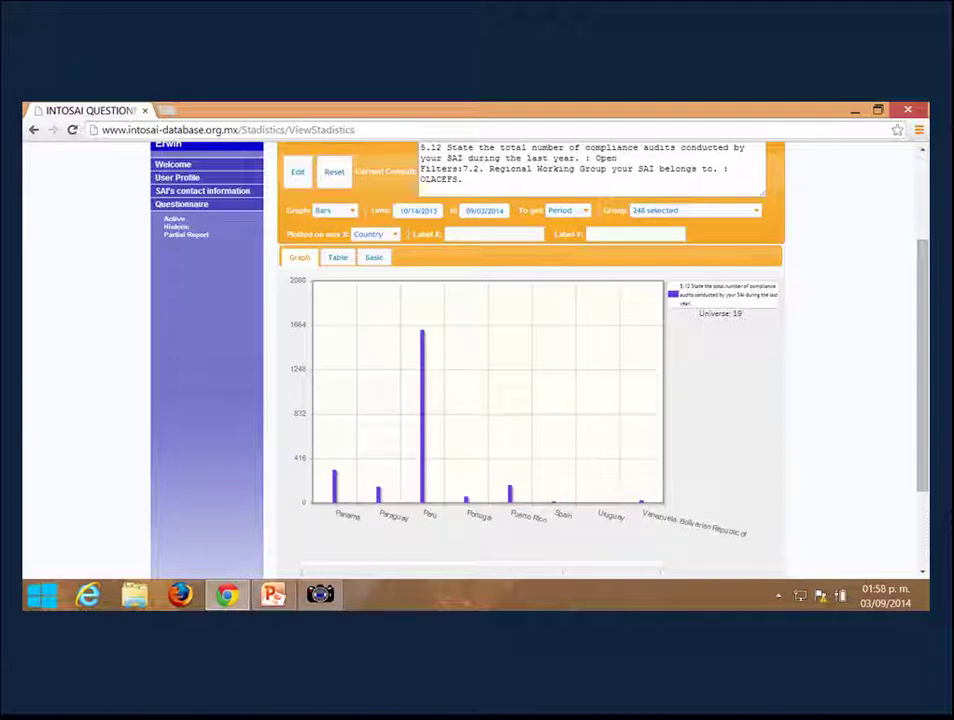
# Step: View the compliance audit results as Pie and Area graphs, and look through the country columns of their table
pyautogui.click(335, 210)
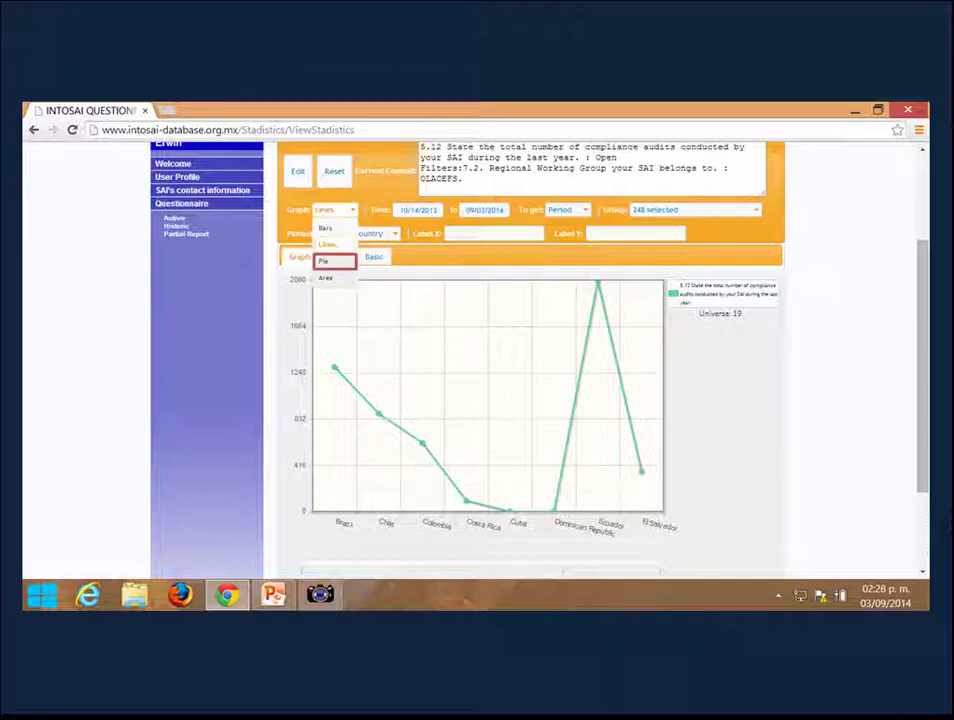
pyautogui.click(330, 260)
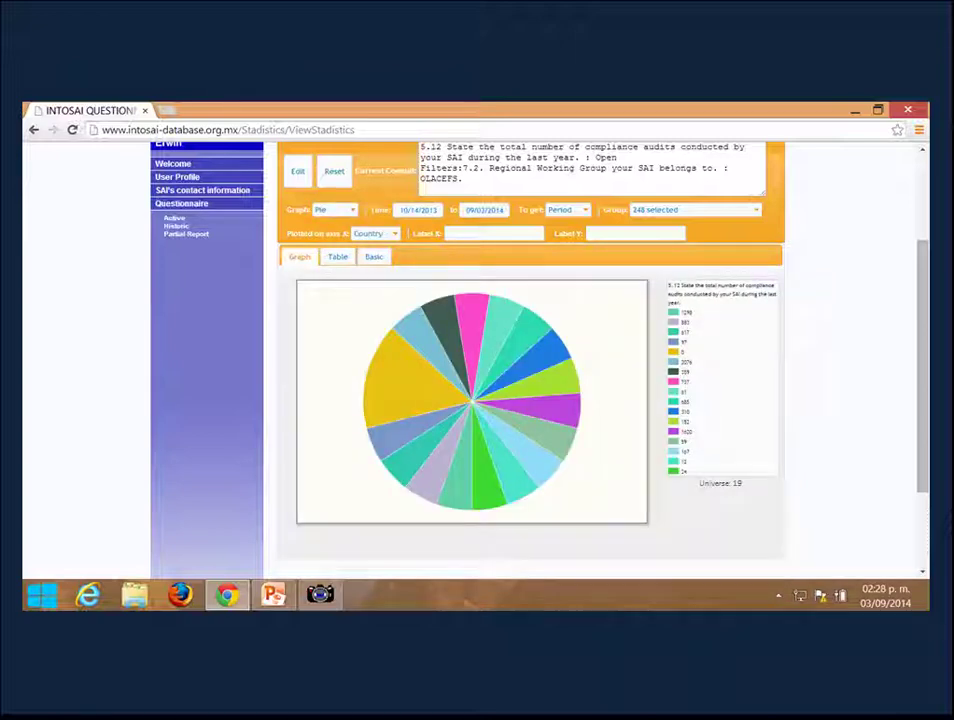
pyautogui.click(335, 210)
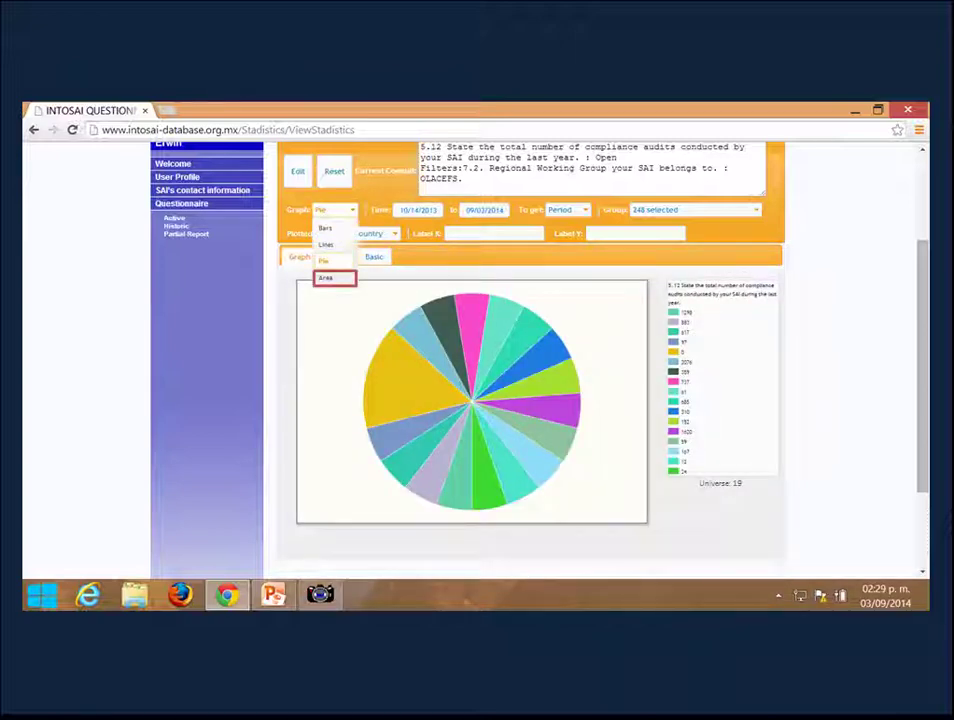
pyautogui.click(330, 277)
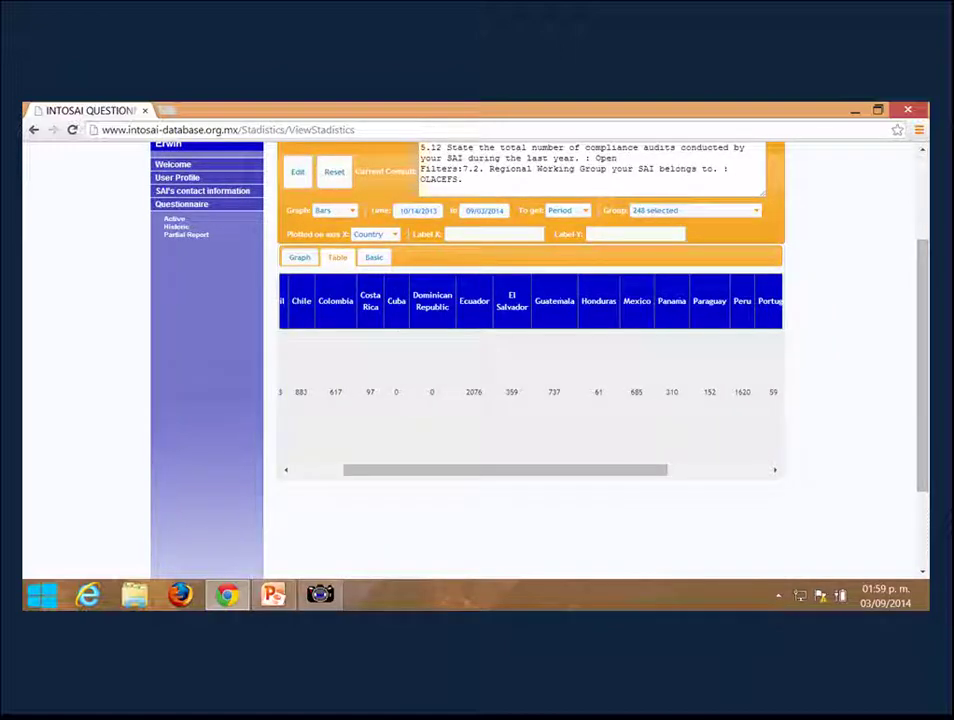
pyautogui.hscroll(3, 530, 390)
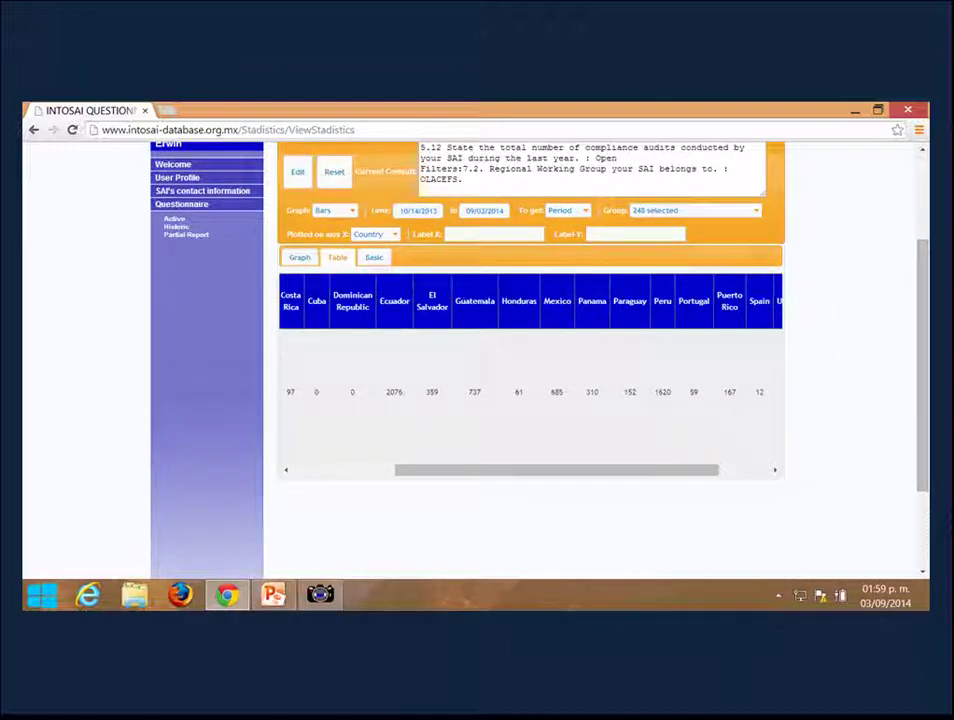
# Step: Look through the remaining country columns of the compliance audits table and of its exported report in Excel
pyautogui.hscroll(3, 530, 390)
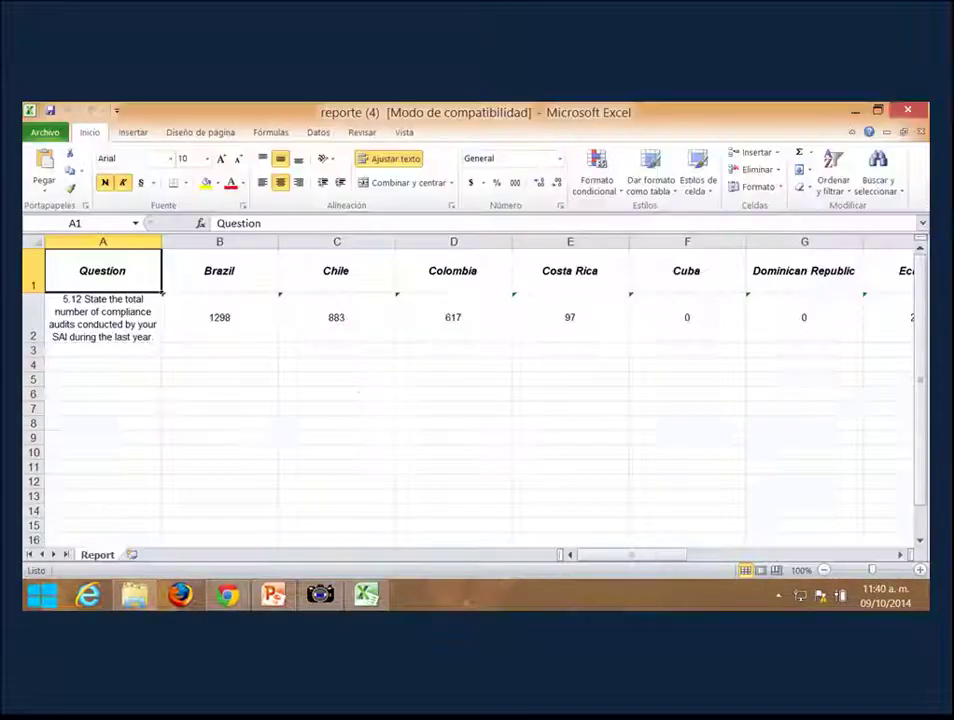
pyautogui.hscroll(2, 477, 400)
pyautogui.hscroll(2, 477, 400)
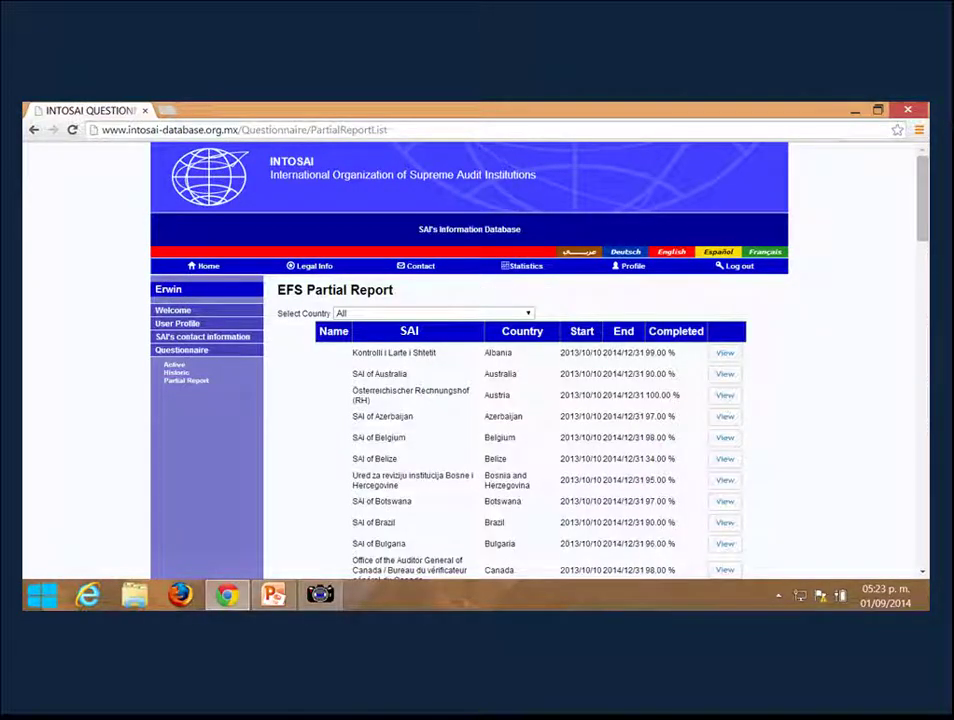
# Step: Open the SAI of Costa Rica's entry in the EFS Partial Report list and look through its SAI's Information
pyautogui.scroll(-1, 540, 400)
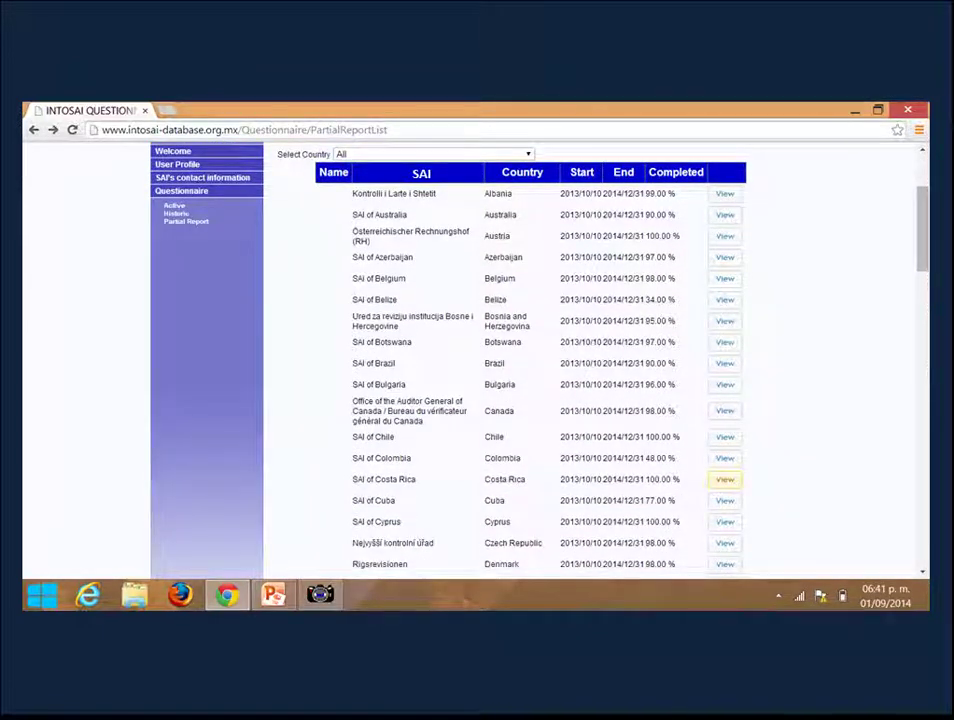
pyautogui.click(724, 479)
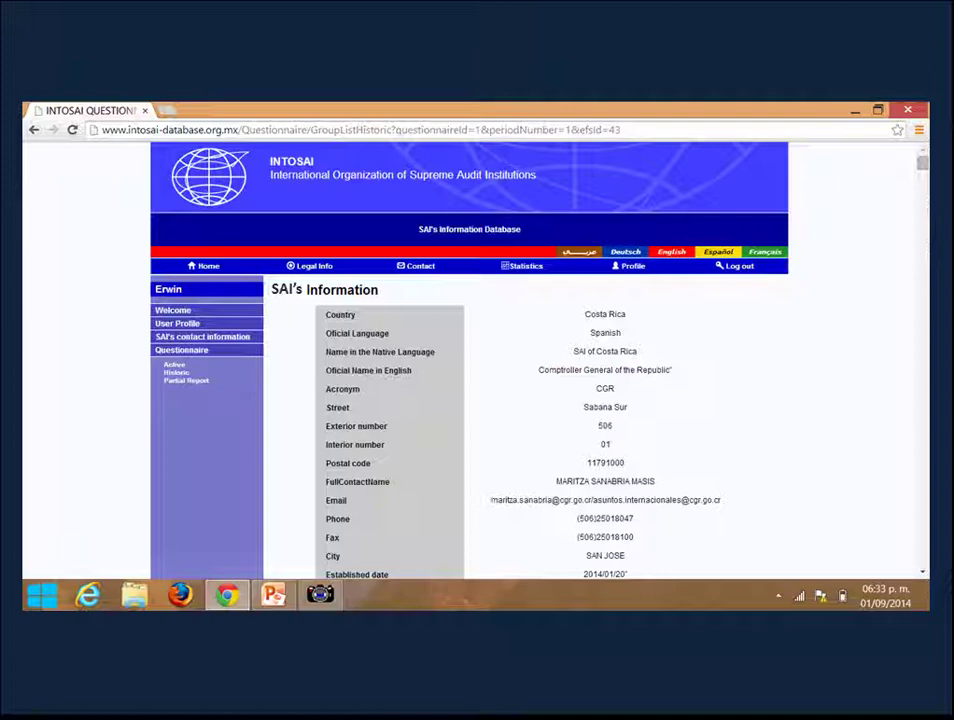
pyautogui.scroll(-3, 540, 400)
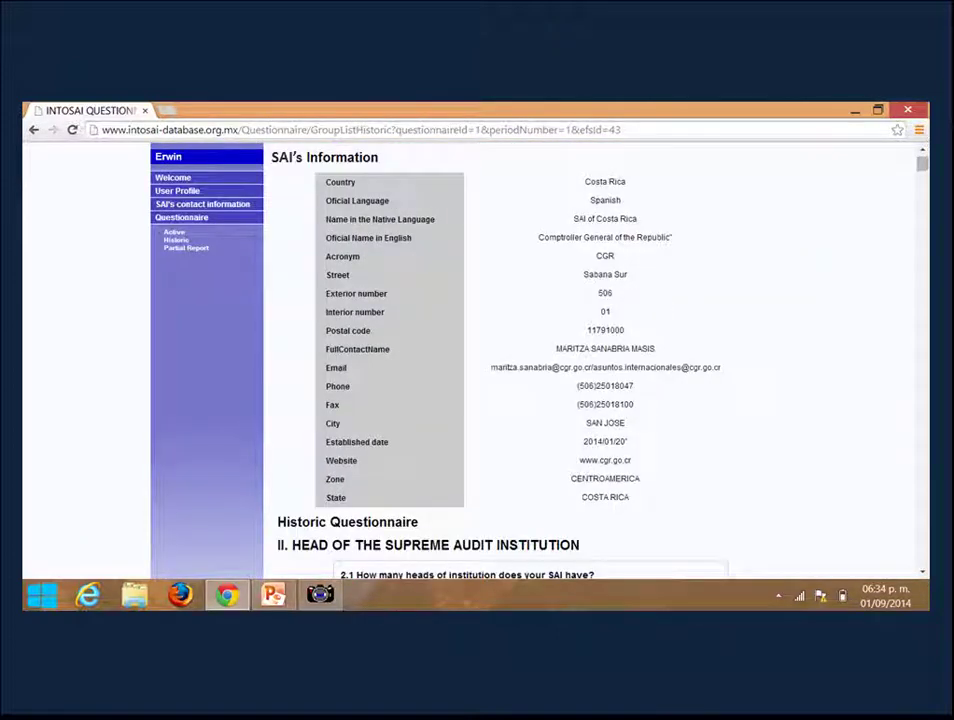
pyautogui.scroll(-2, 540, 360)
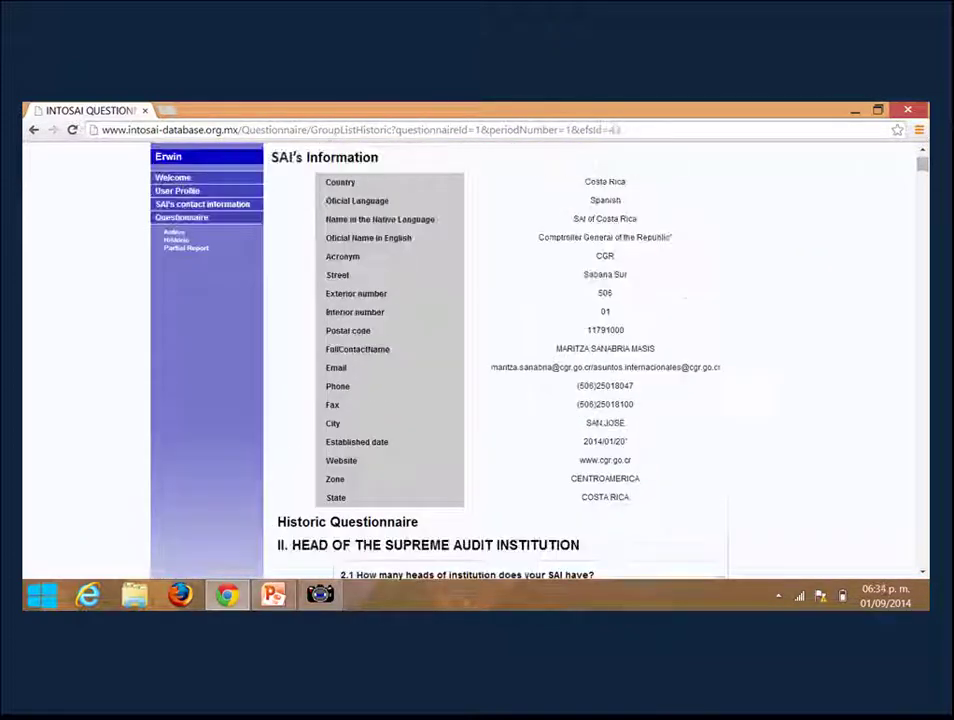
pyautogui.scroll(3, 540, 400)
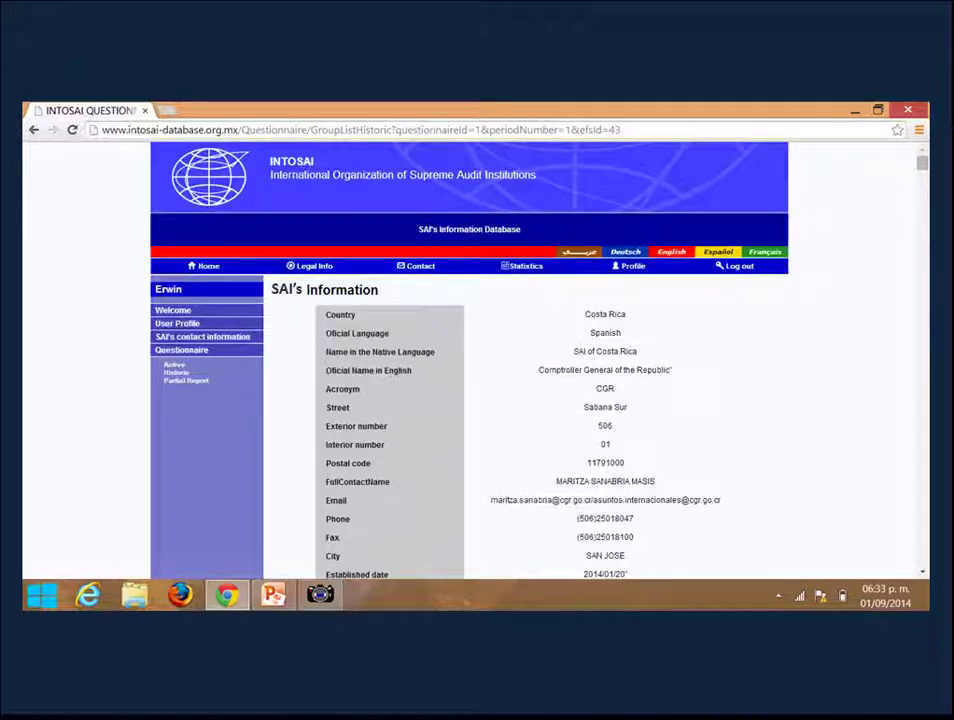